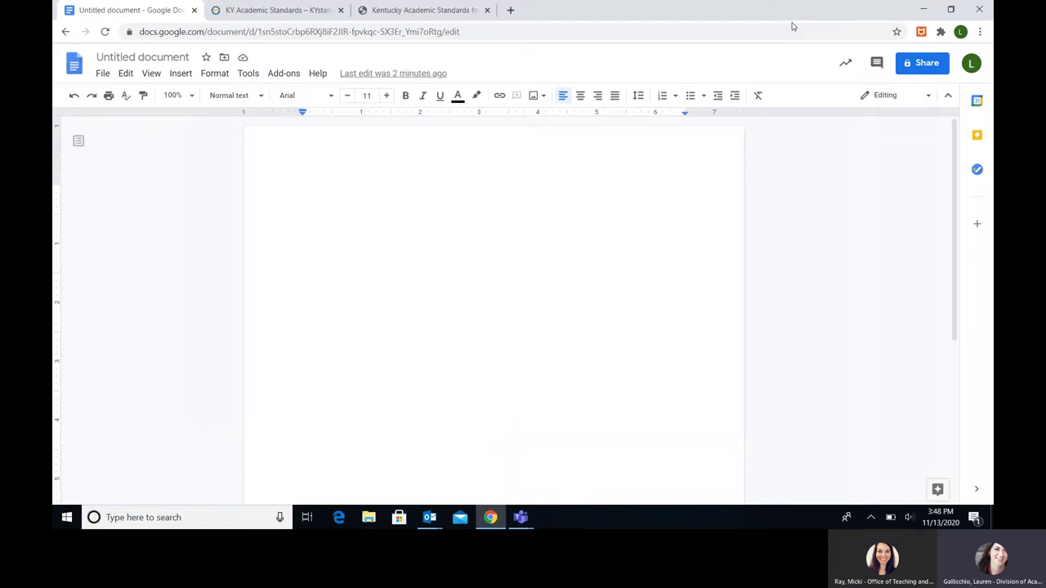
Write 'Topic: Culture' and 'Kindergarten:' on separate lines.
type("Topic: ")
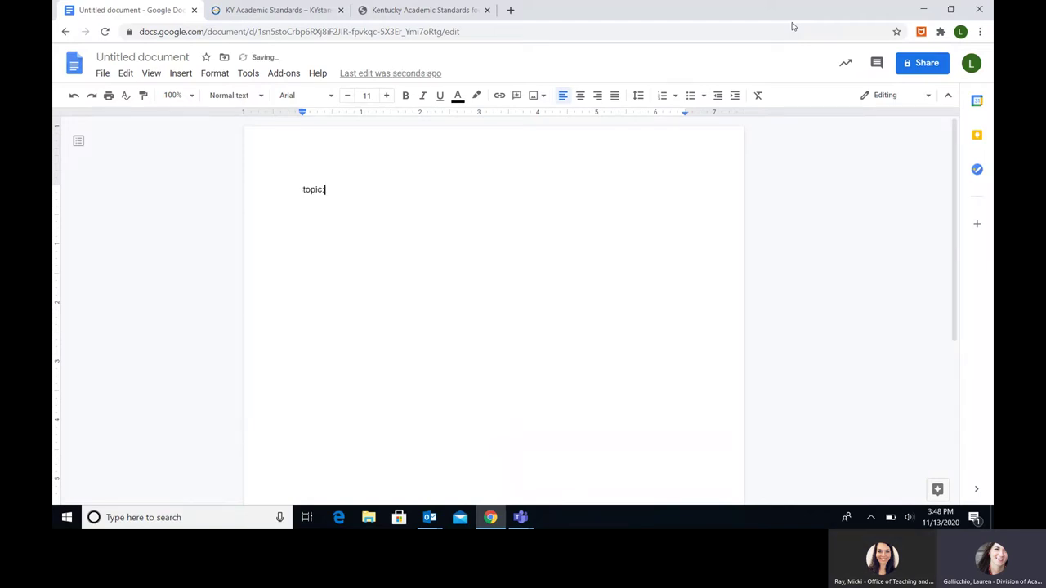
type("Culture")
key("Return")
type("Kindergarten:")
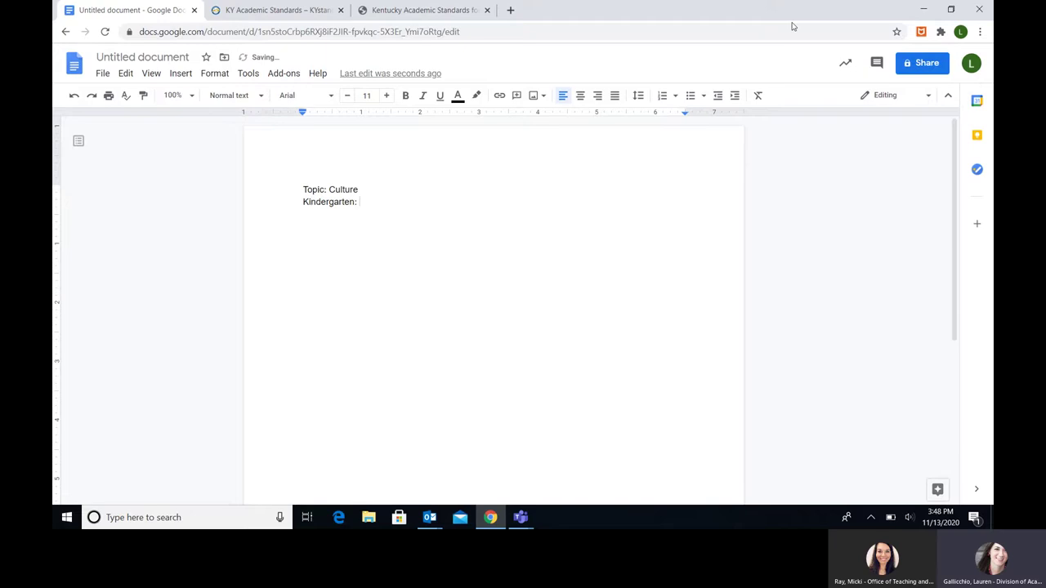
Check the Kentucky standards PDF, then return and start a new line under 'Kindergarten:'.
left_click(446, 9)
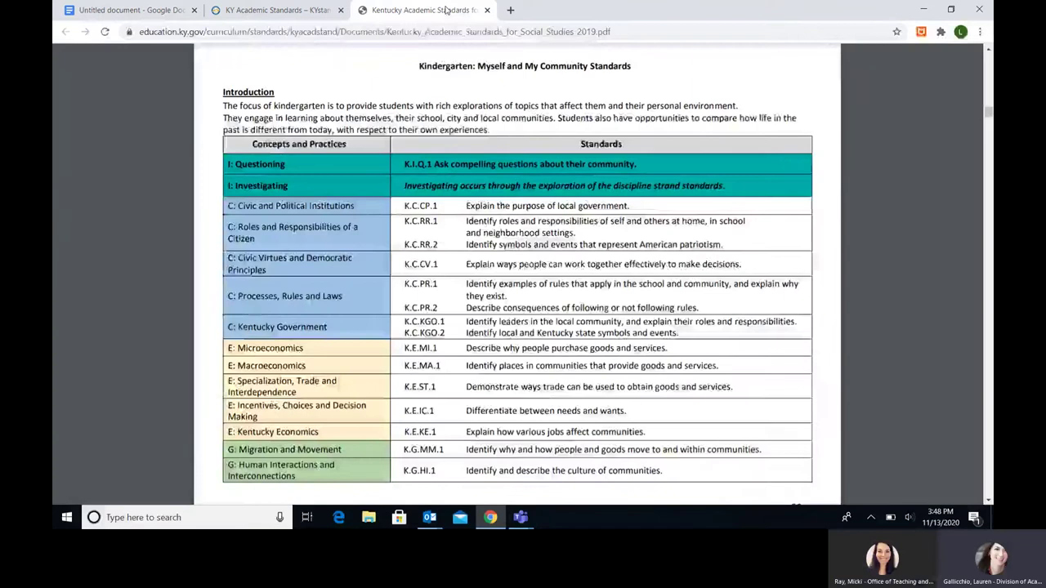
left_click(139, 4)
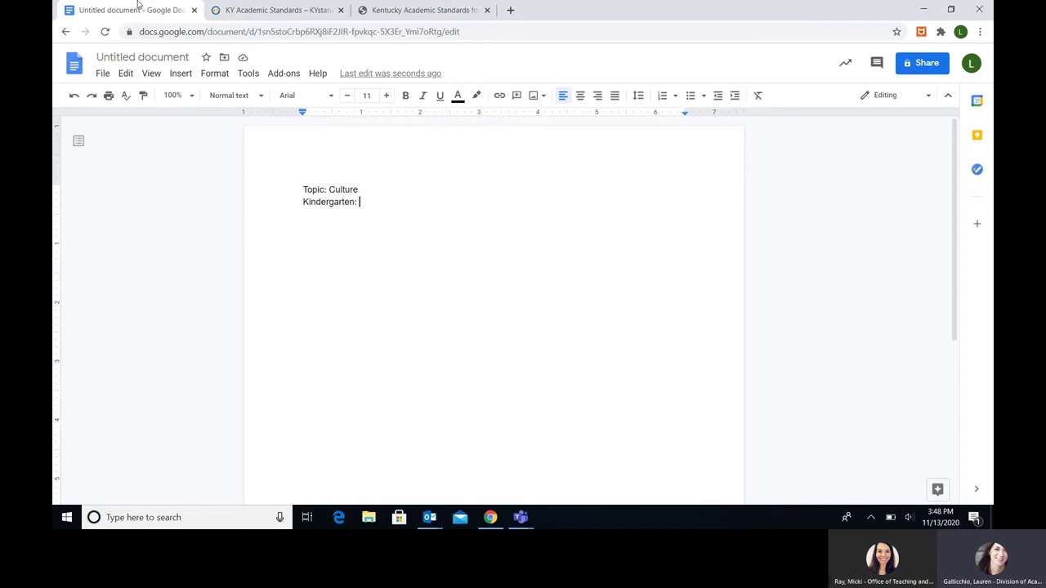
key("Return")
Make the new line a bullet reading 'What is culture?', fixing the mistyped capital C.
left_click(691, 95)
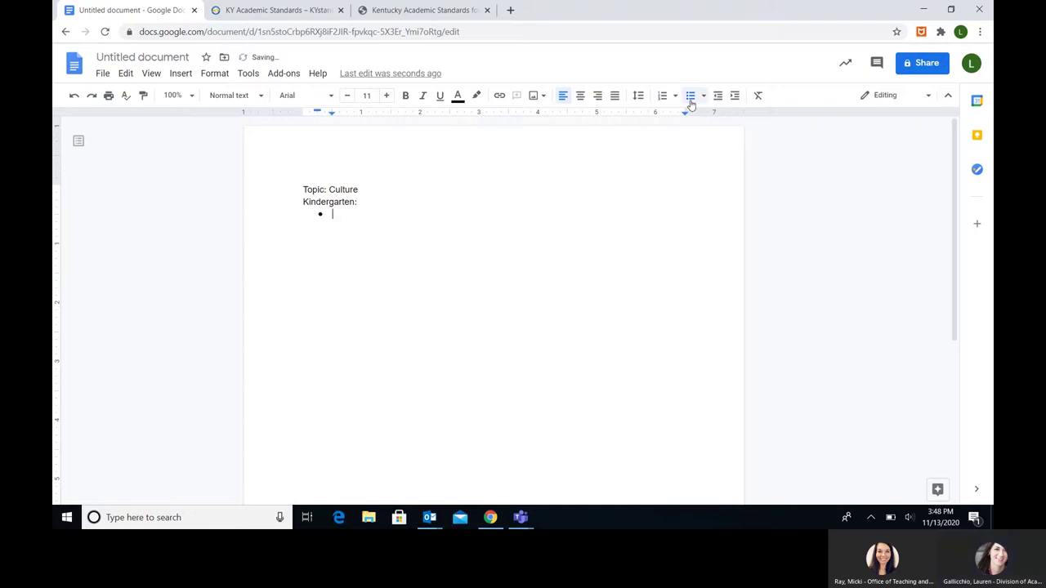
type("What is C")
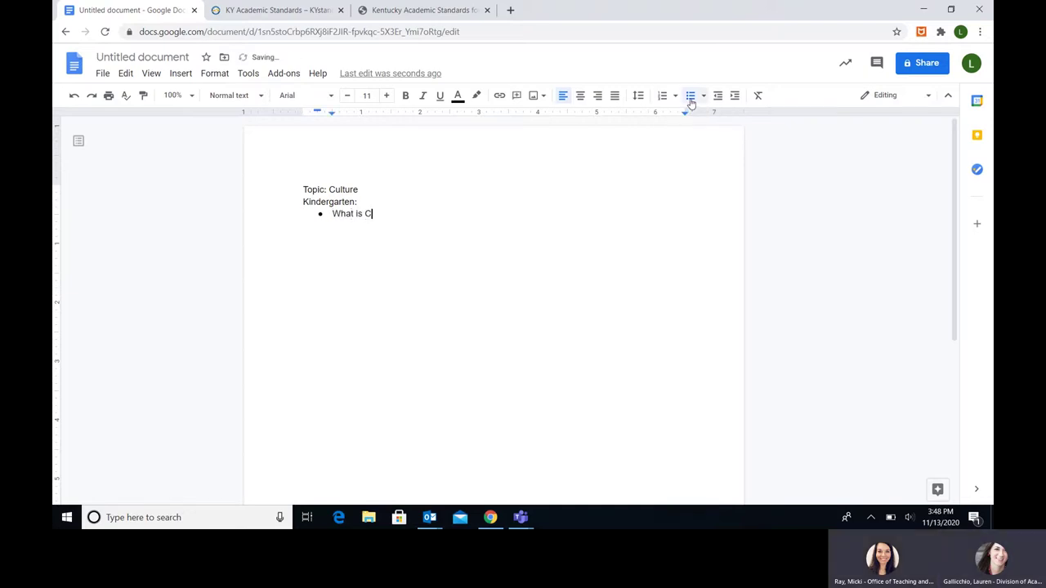
key("BackSpace")
type("cultur")
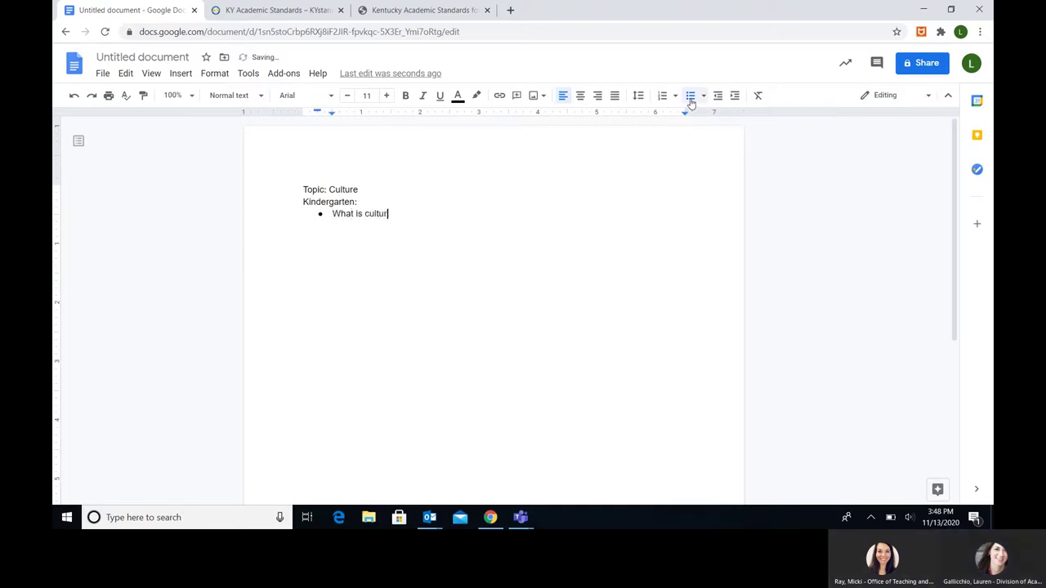
type("e?")
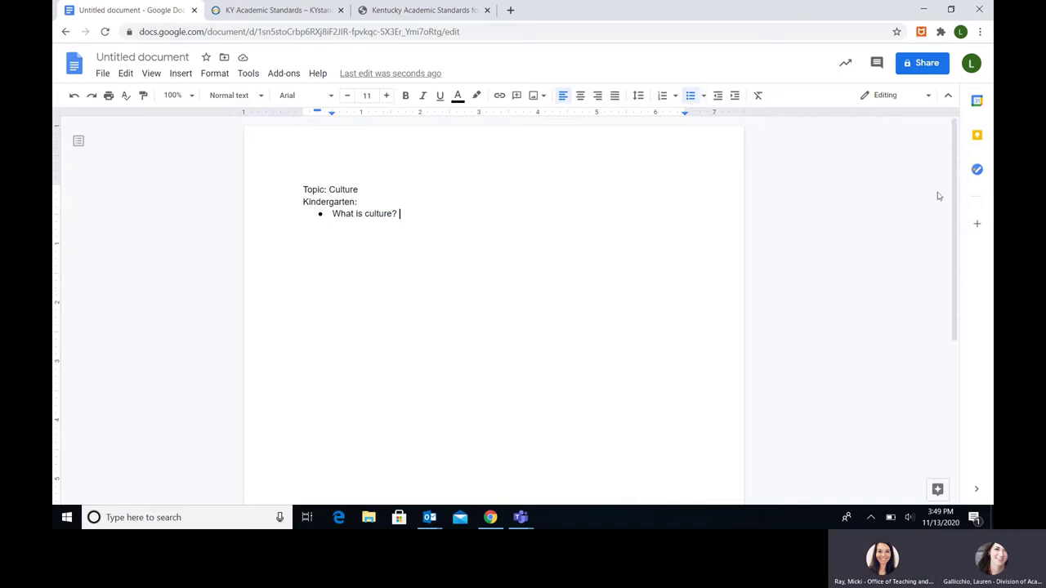
Scroll down to the nine-question checklist for evaluating a compelling question.
left_click_drag(954, 196, 939, 357)
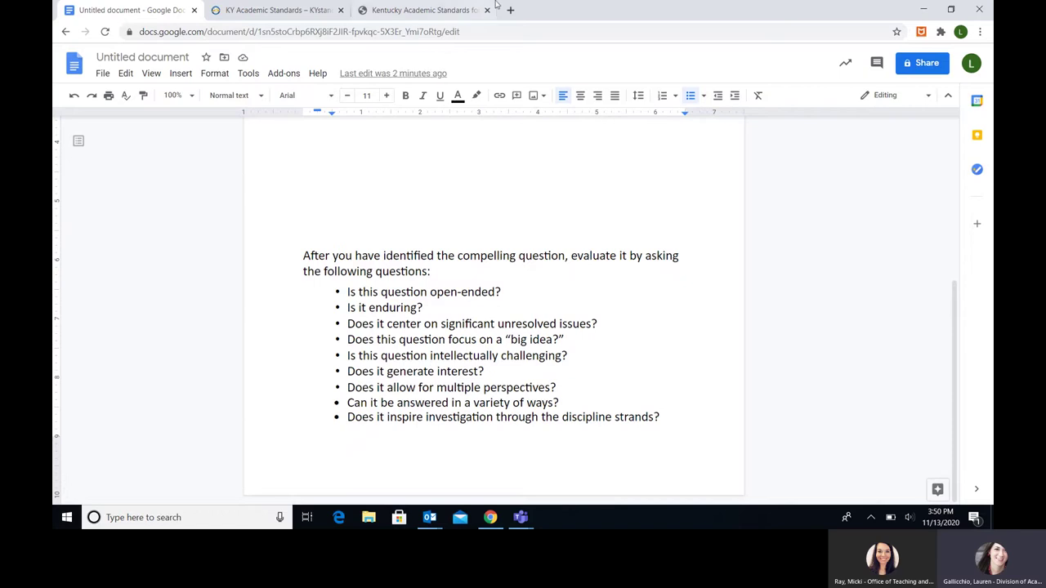
Highlight standard K.G.HI.1 on community culture in the standards PDF, then clear the selection.
left_click(422, 9)
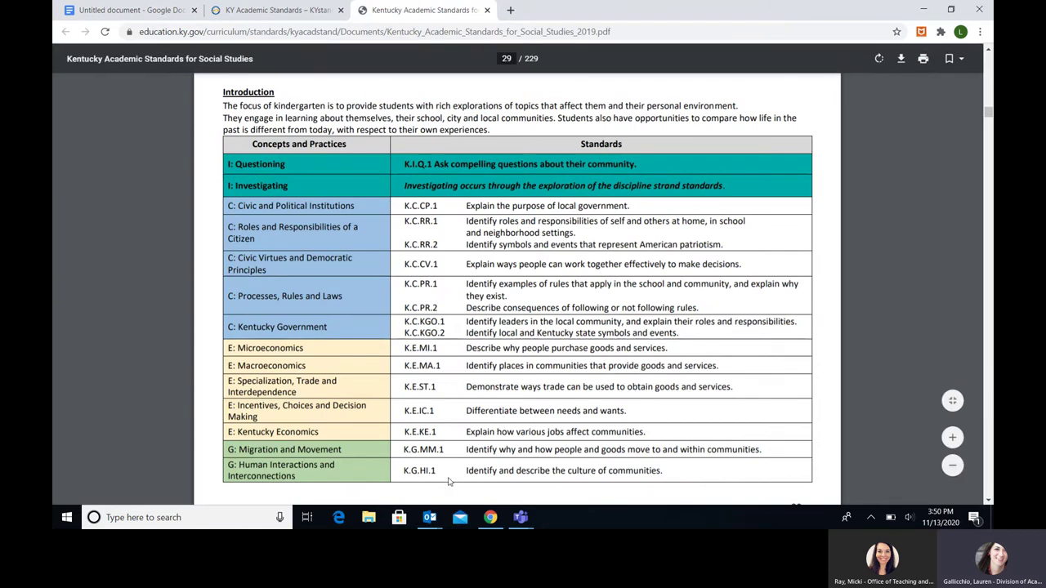
left_click_drag(401, 472, 665, 474)
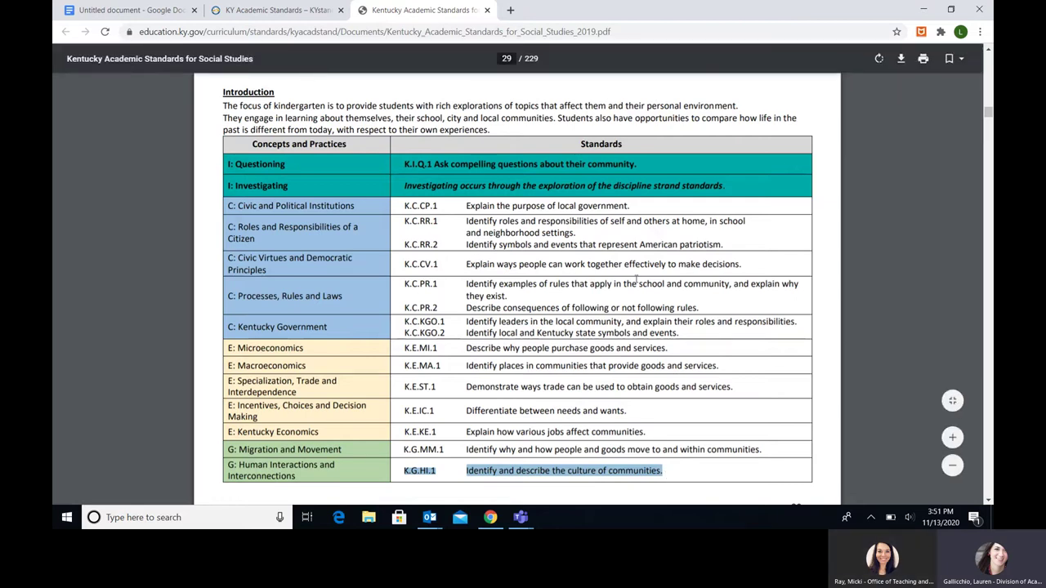
left_click(891, 302)
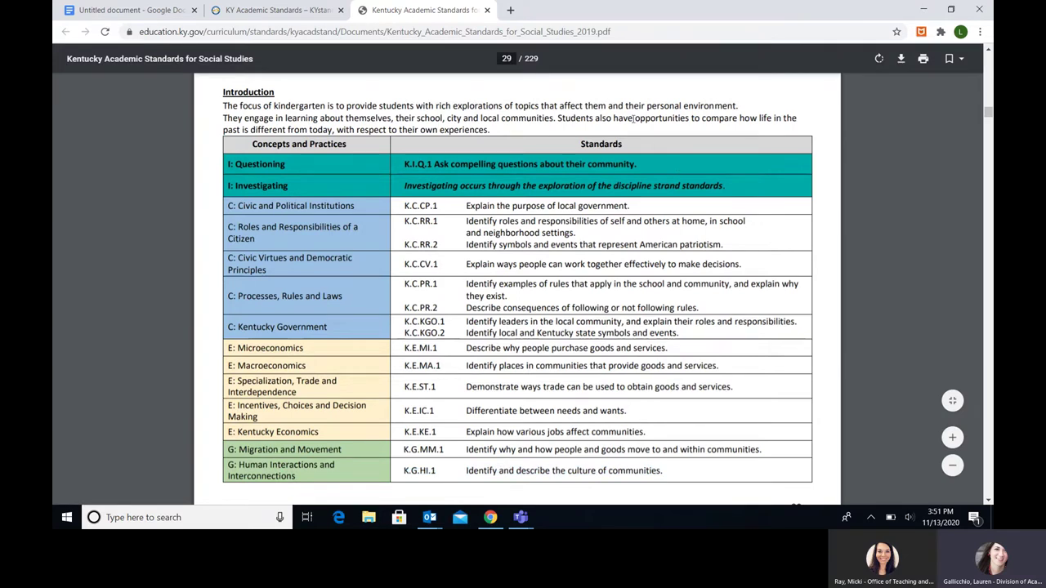
scroll(634, 117, "up", 1)
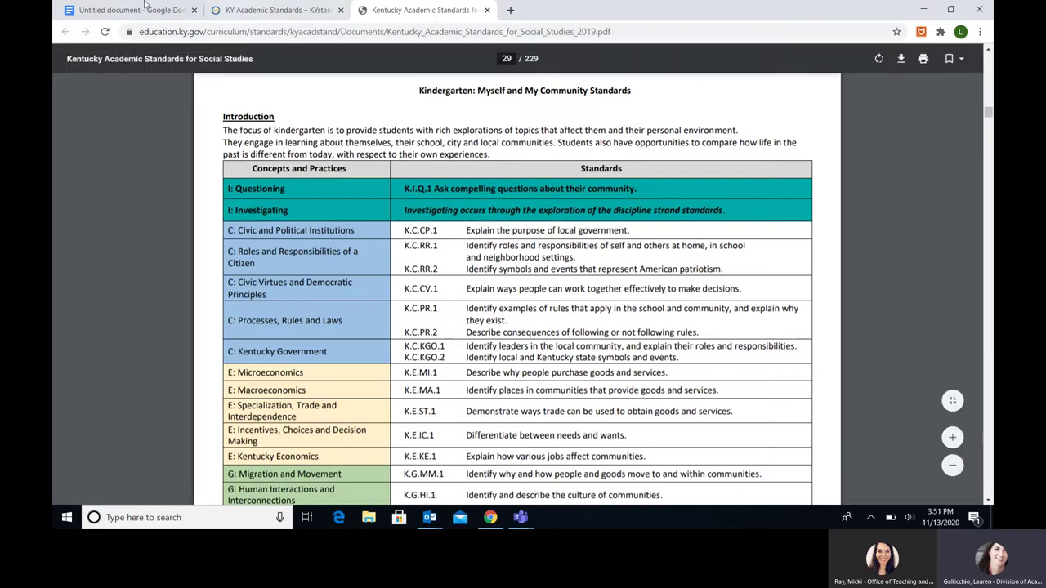
Add the bullet 'How does culture impact my community?' below 'What is culture?', then reopen the standards PDF.
left_click(97, 8)
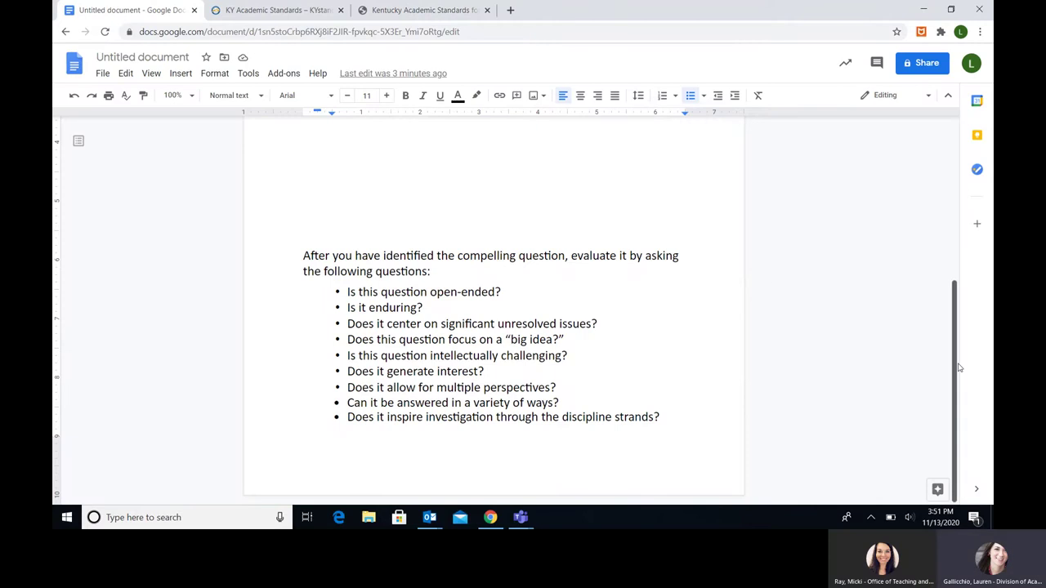
left_click_drag(953, 403, 930, 229)
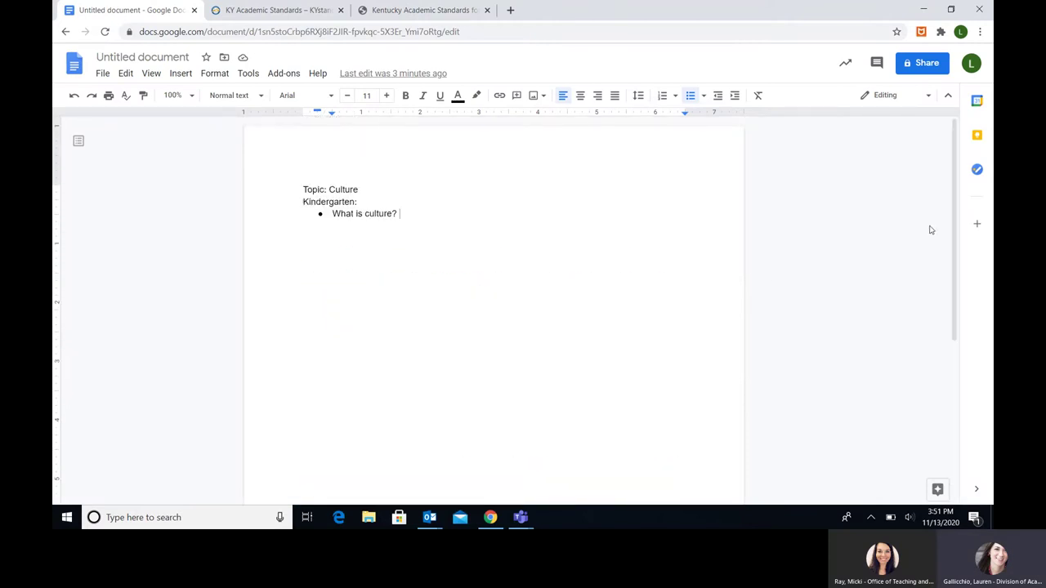
key("Return")
type("HO")
key("BackSpace")
type("ow does culture impact my community?")
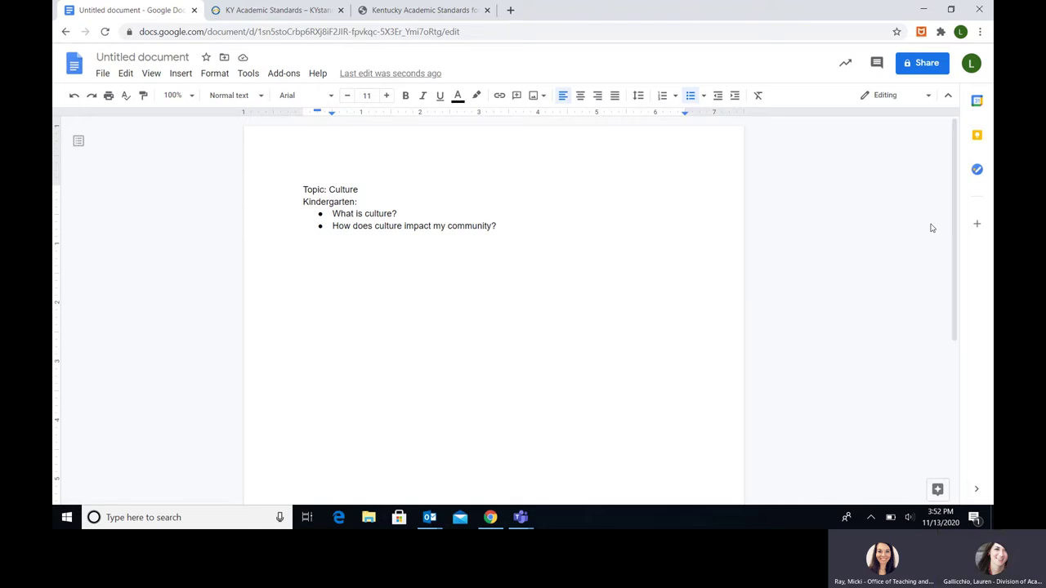
left_click_drag(954, 227, 957, 238)
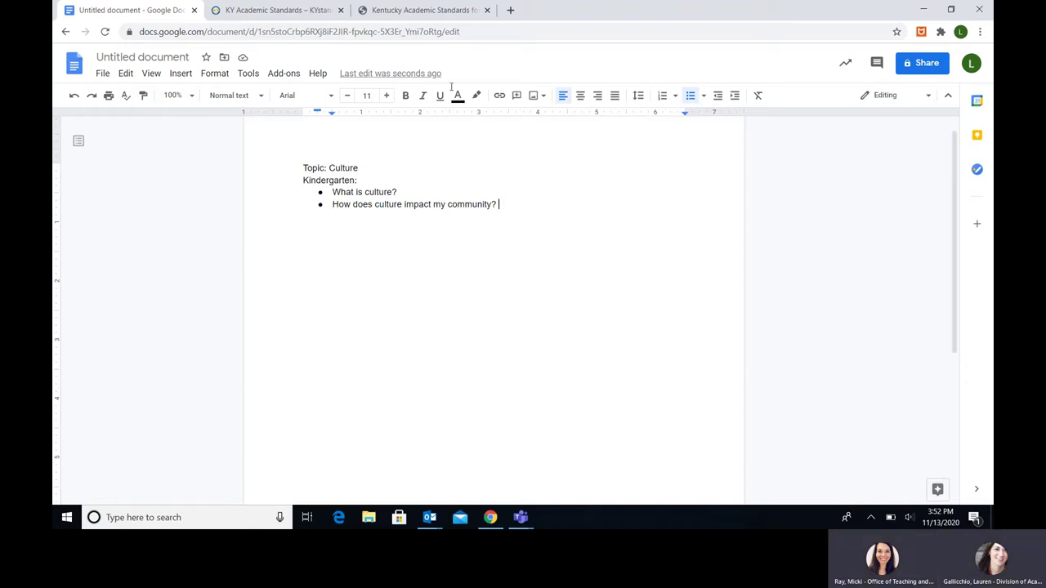
left_click(398, 10)
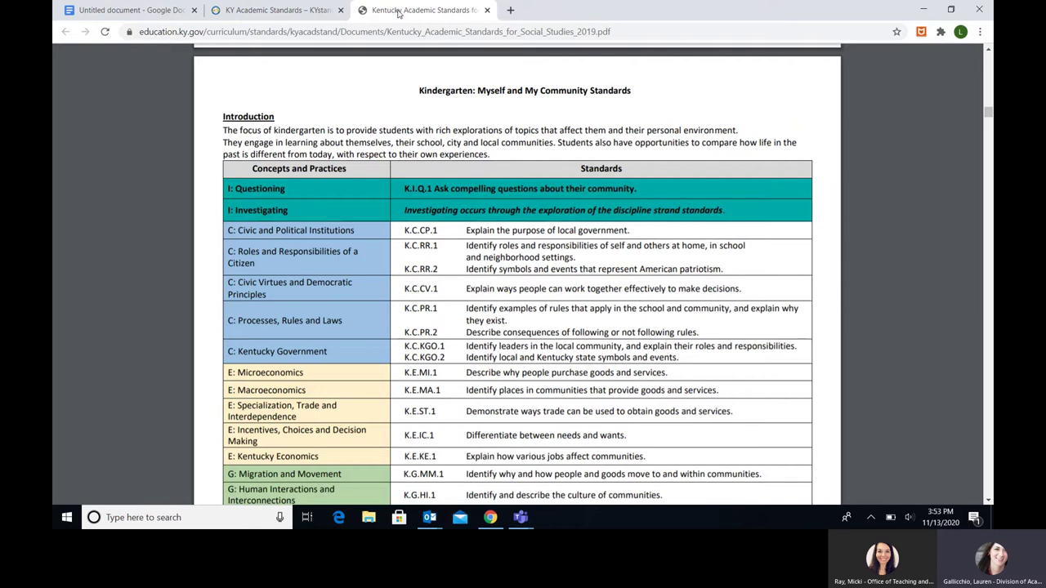
Compare the culture questions doc with the kindergarten standards table.
left_click(101, 7)
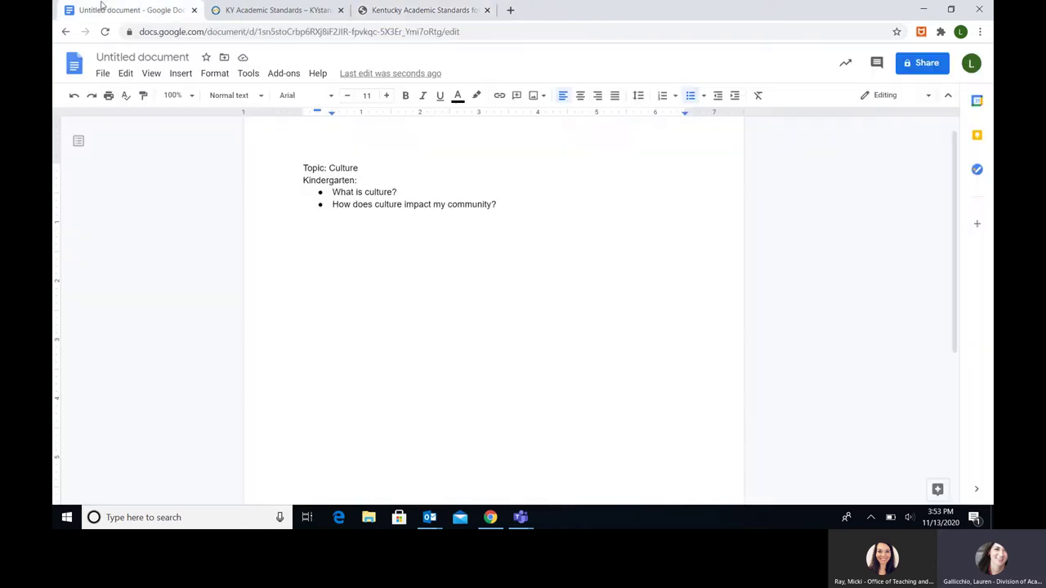
left_click(409, 10)
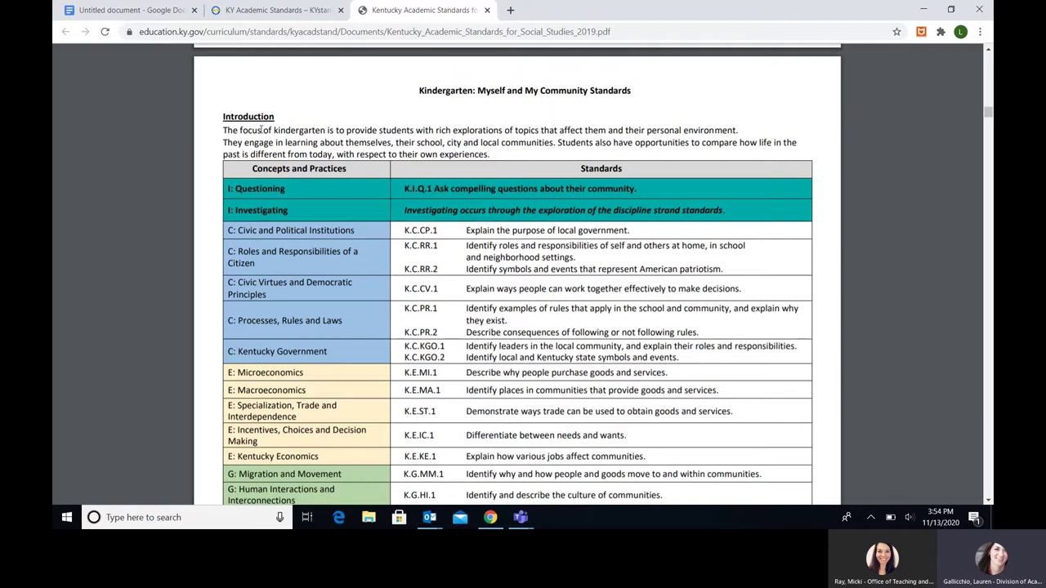
Glance at the questions doc, then bring back page 29 of the kindergarten standards.
left_click(95, 16)
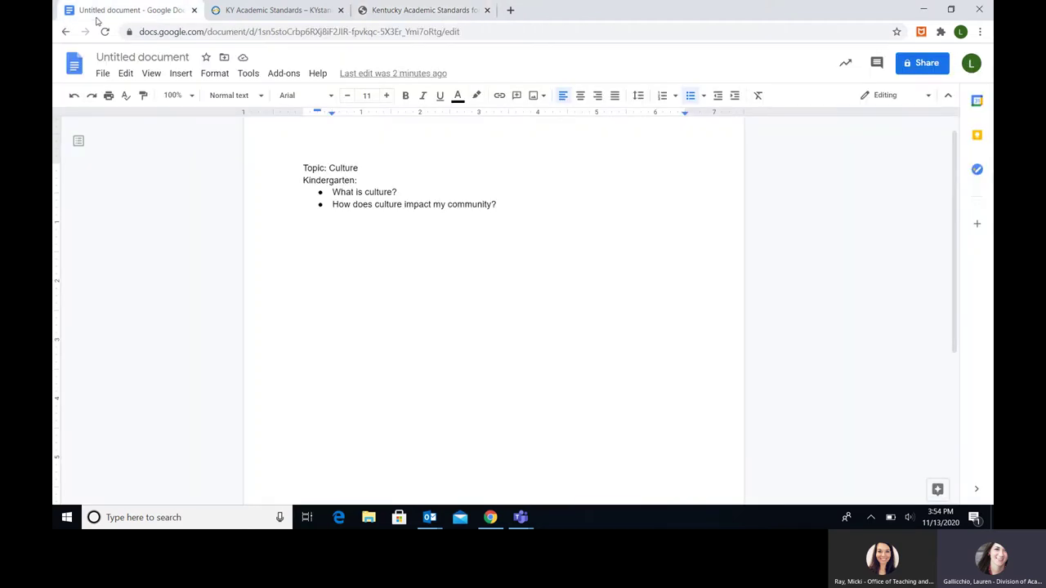
left_click(395, 5)
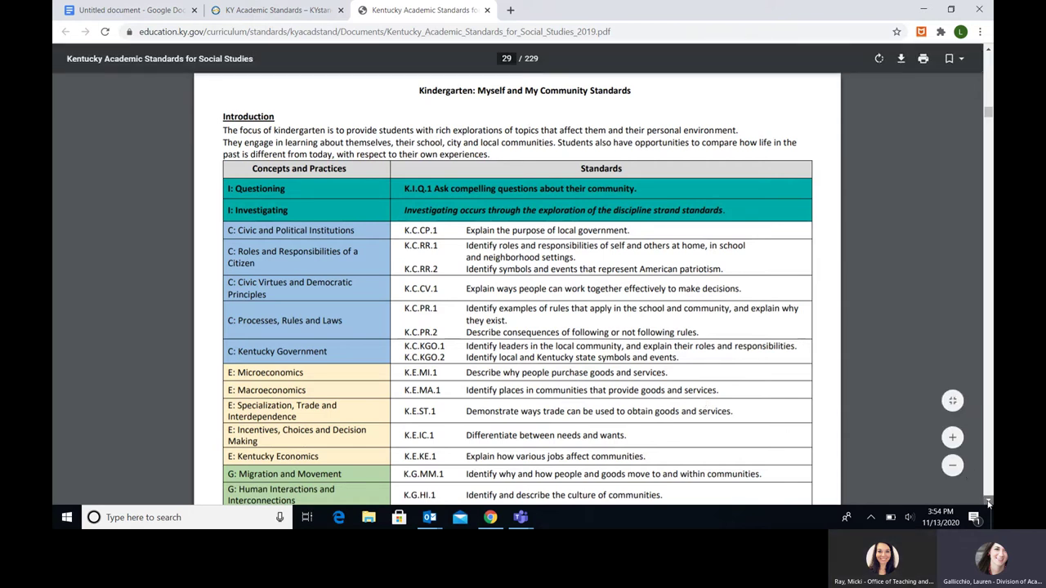
Scroll to page 30 and highlight Change and Continuity standards K.H.CH.1 and K.H.CH.2.
scroll(988, 502, "down", 3)
scroll(988, 502, "down", 1)
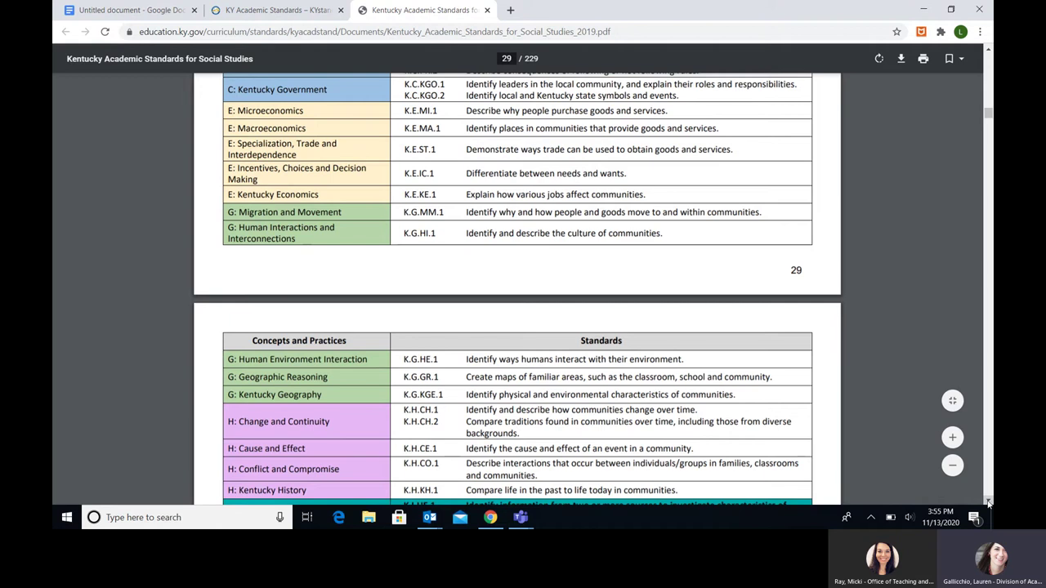
left_click(988, 502)
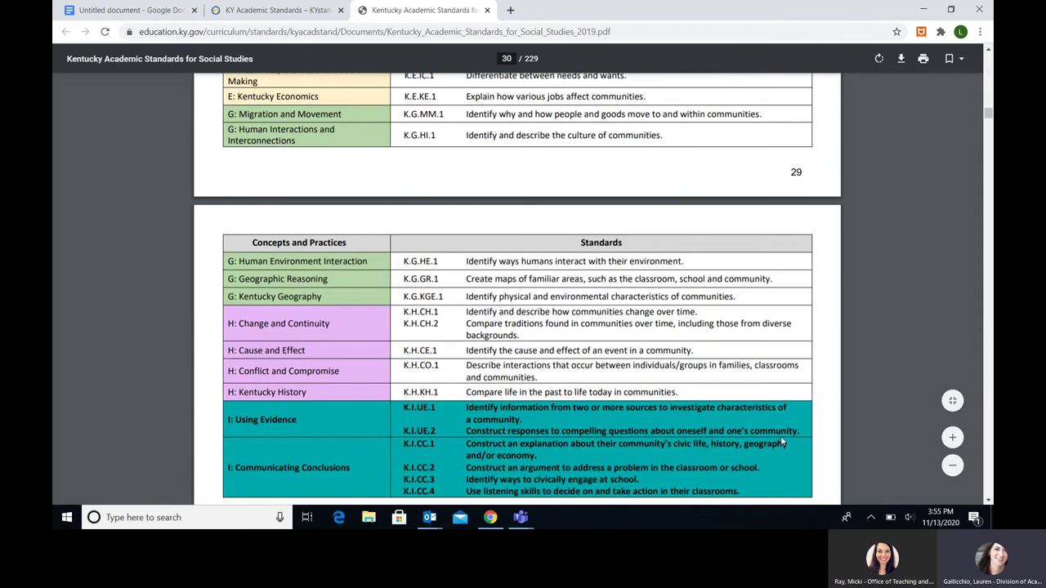
left_click_drag(403, 313, 691, 323)
left_click(689, 322)
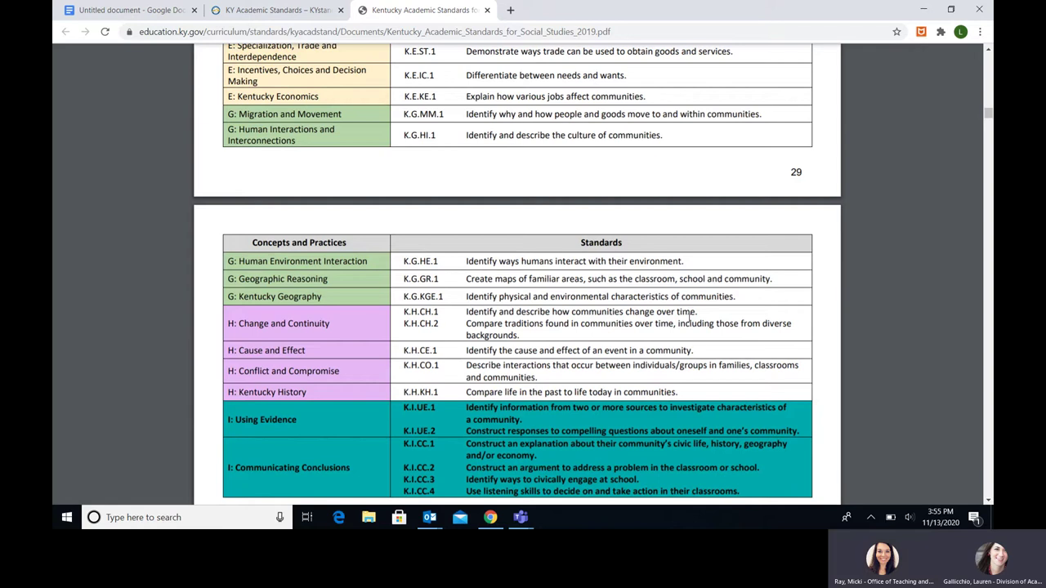
Delete the blank lines between the culture questions and the evaluation checklist passage.
left_click(141, 9)
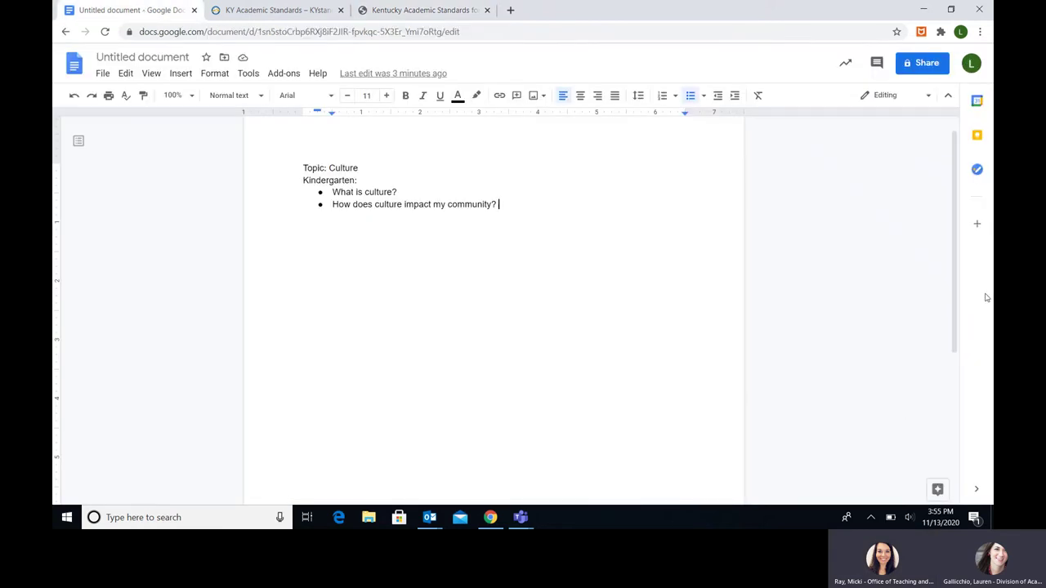
left_click_drag(956, 271, 949, 313)
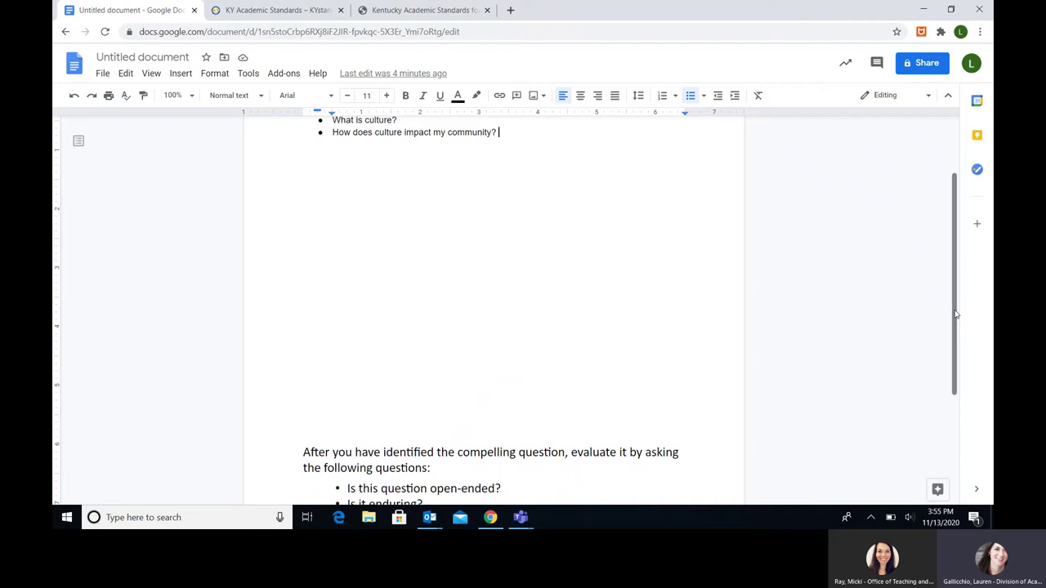
scroll(955, 315, "down", 1)
scroll(952, 308, "up", 1)
left_click(304, 200)
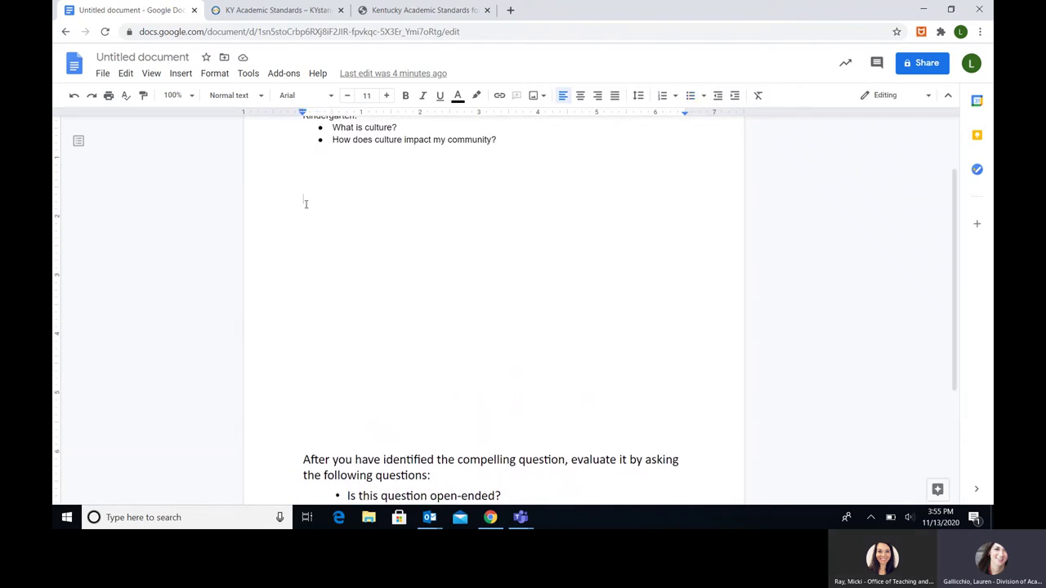
key("Delete")
key("Delete")
key("Delete")
key("Delete")
key("Delete")
key("Delete")
key("Delete")
key("Delete")
key("Delete")
key("Delete")
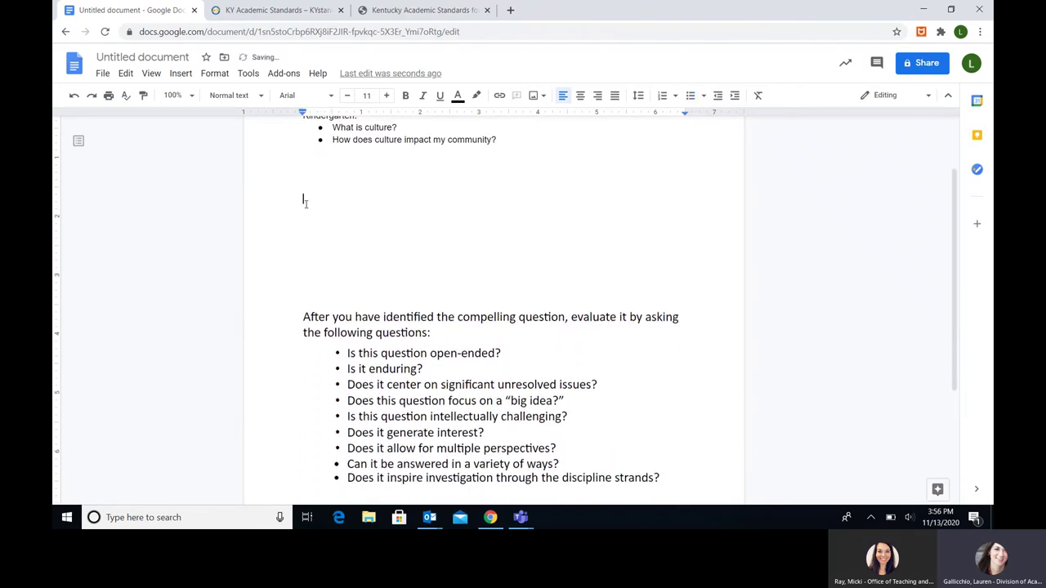
key("Delete")
key("Delete")
key("Delete")
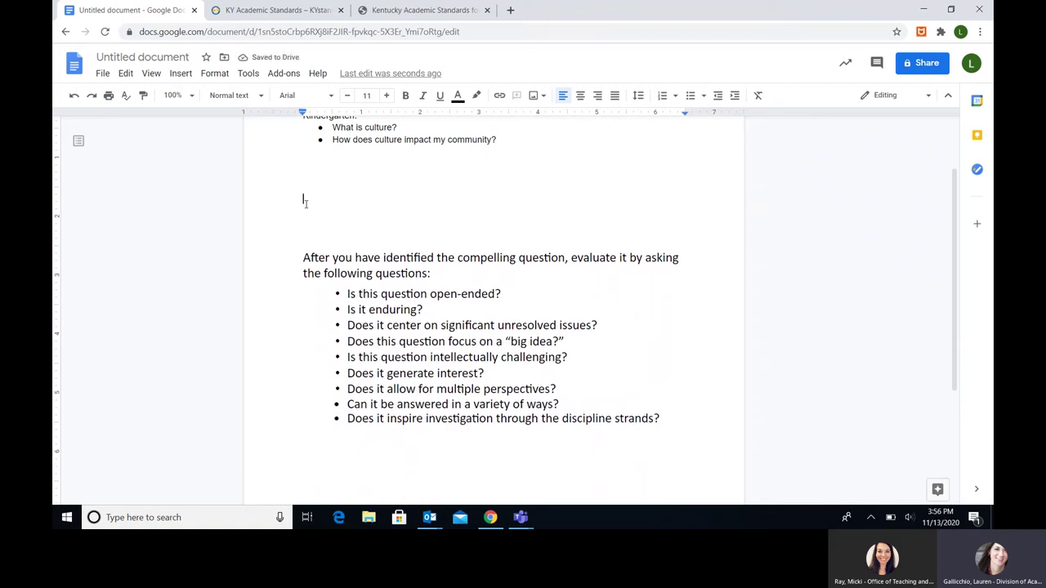